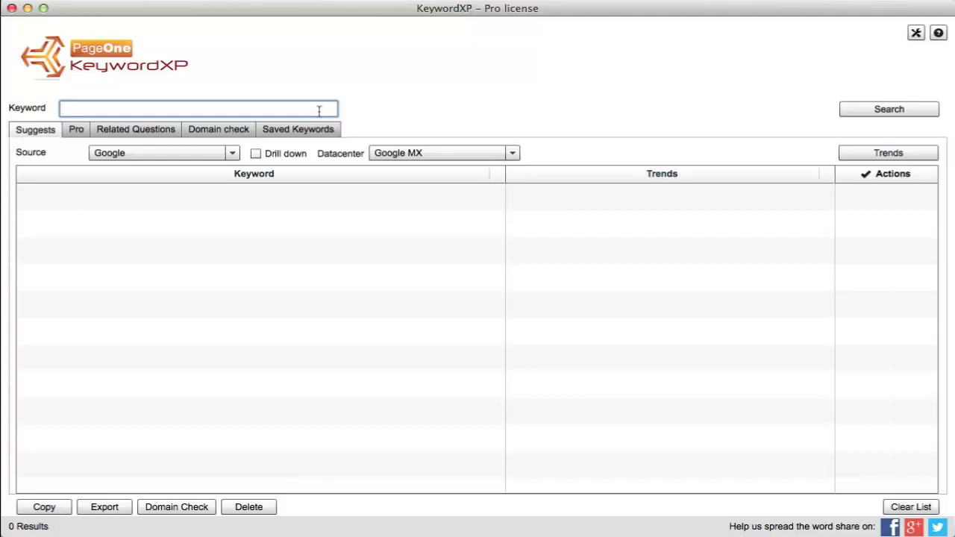
# Paste 'travel insurance' as the keyword and search Google MX, returning 10 suggestions.
pyautogui.write('travel insurance')
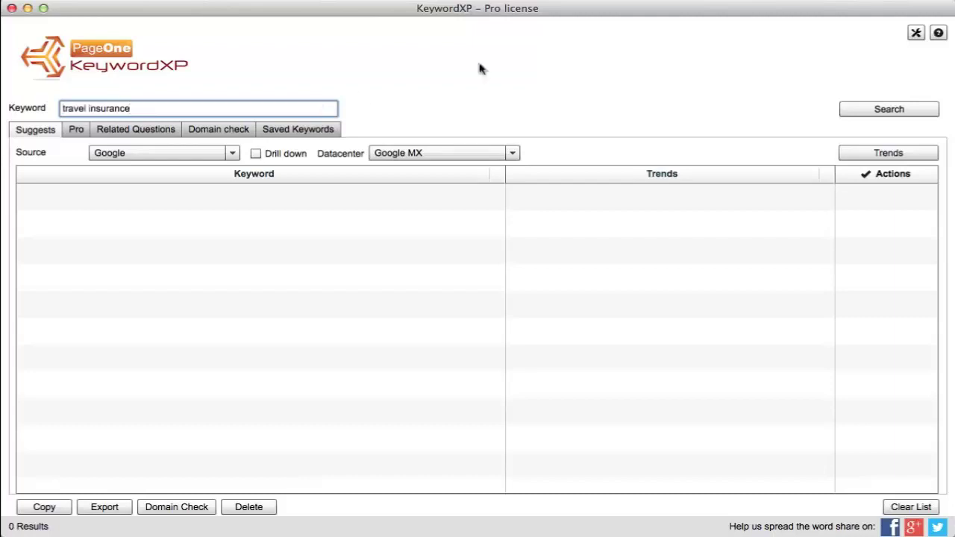
pyautogui.click(901, 114)
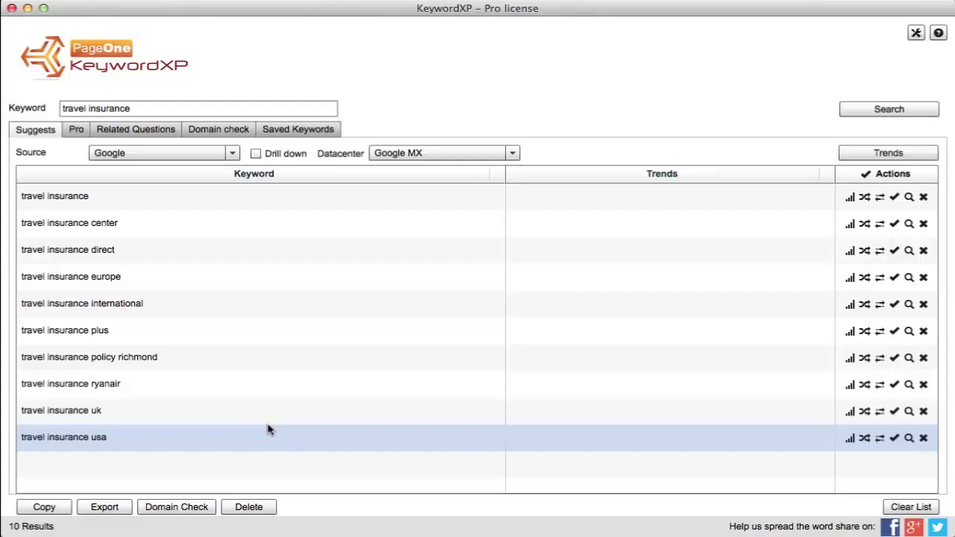
# Switch the datacenter to Google DE, fetch its travel insurance suggestions, then clear the list.
pyautogui.click(488, 151)
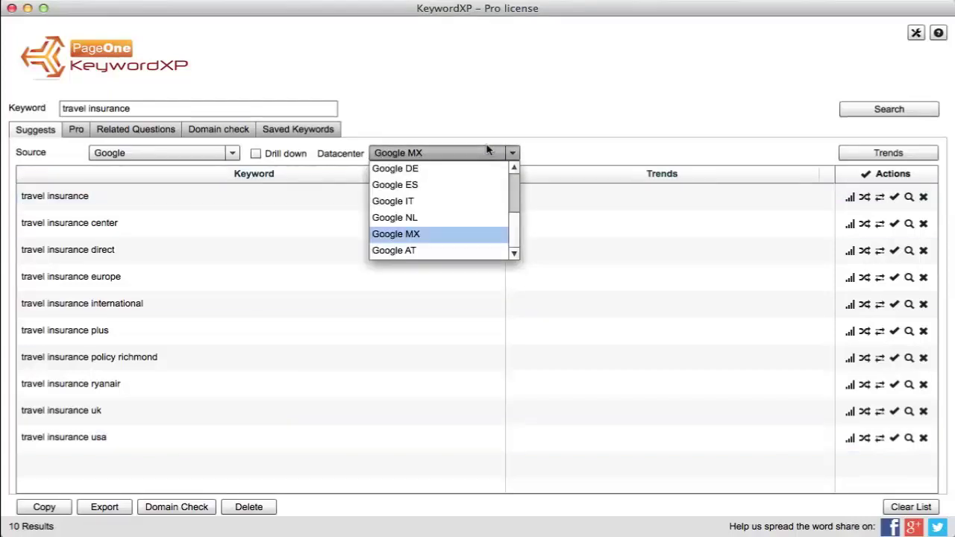
pyautogui.click(481, 171)
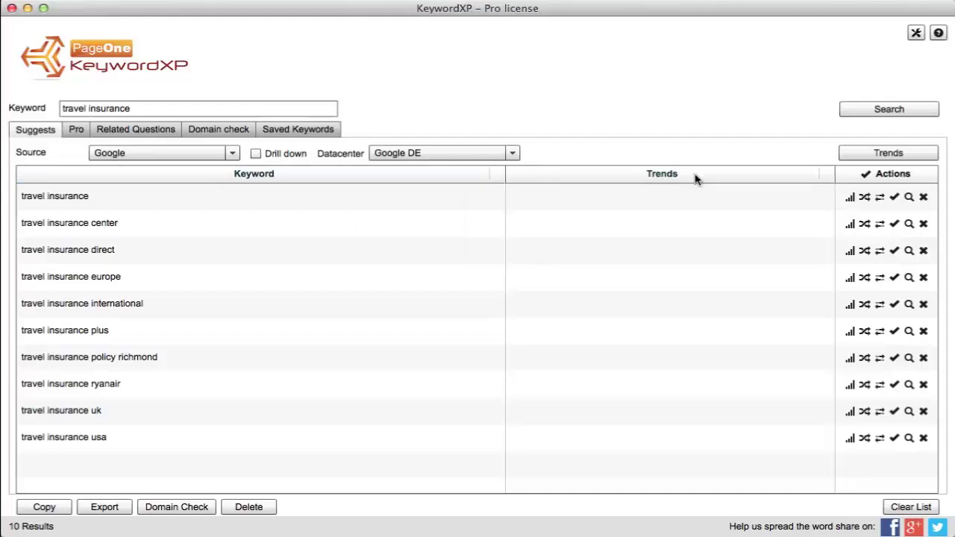
pyautogui.click(907, 506)
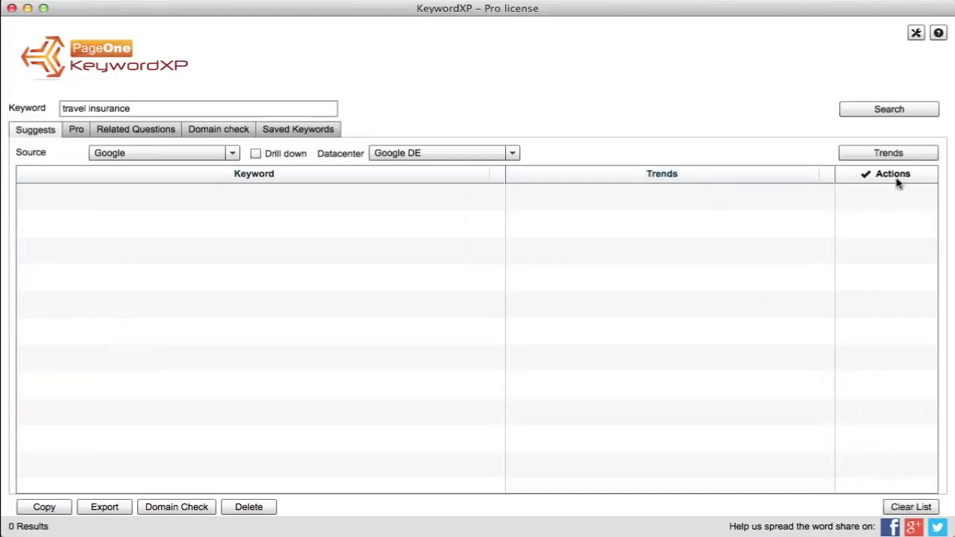
pyautogui.click(914, 107)
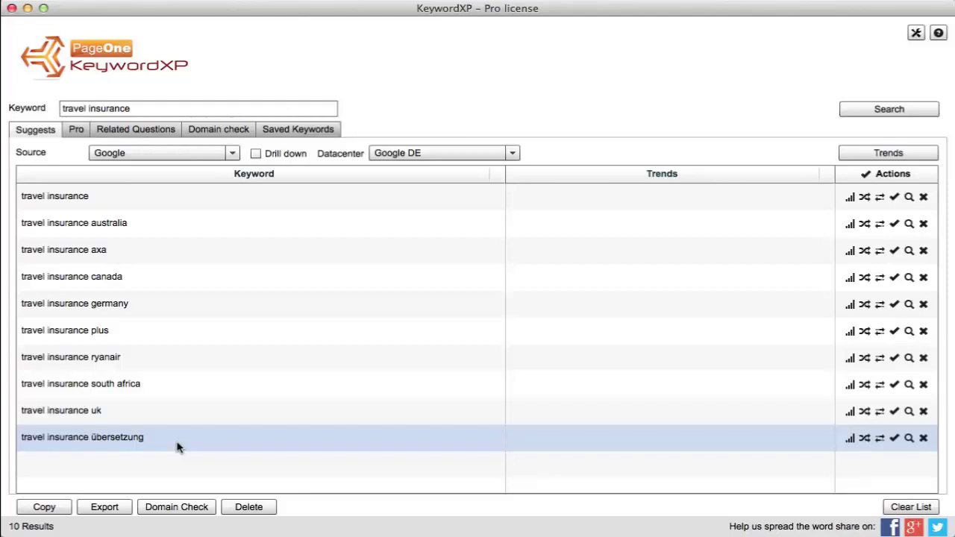
pyautogui.click(895, 508)
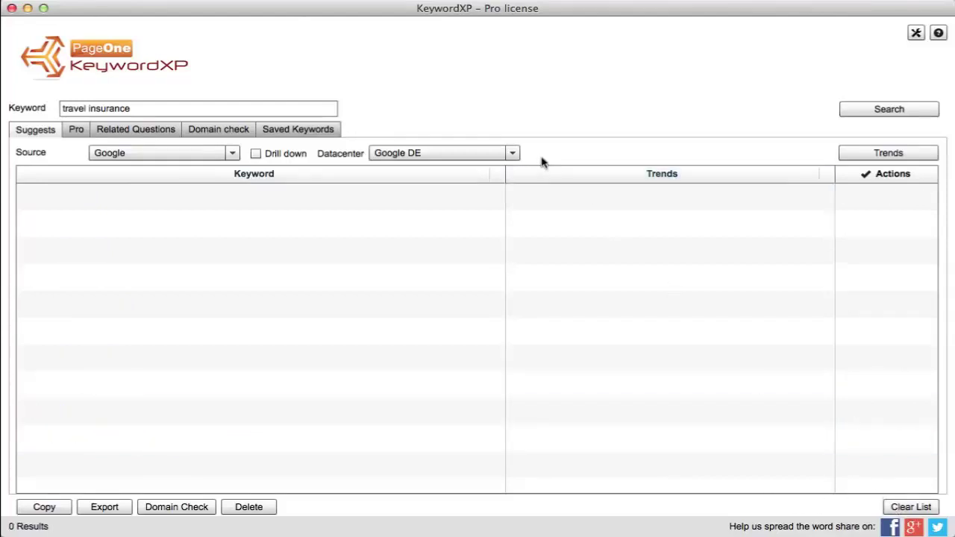
# Search Google US for travel insurance and drill into 'travel insurance reviews', reaching 212 results.
pyautogui.click(511, 153)
pyautogui.scroll(-3, 481, 186)
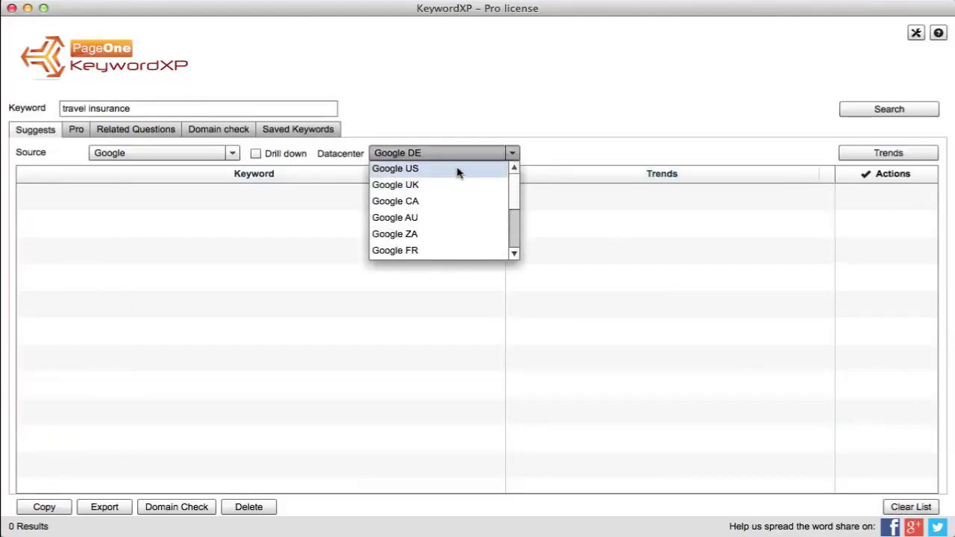
pyautogui.click(455, 169)
pyautogui.click(904, 110)
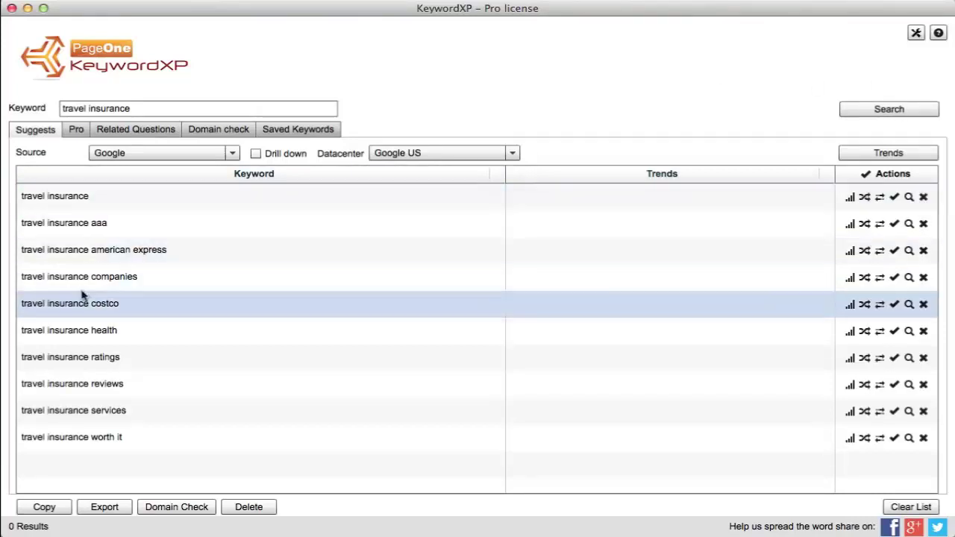
pyautogui.doubleClick(98, 389)
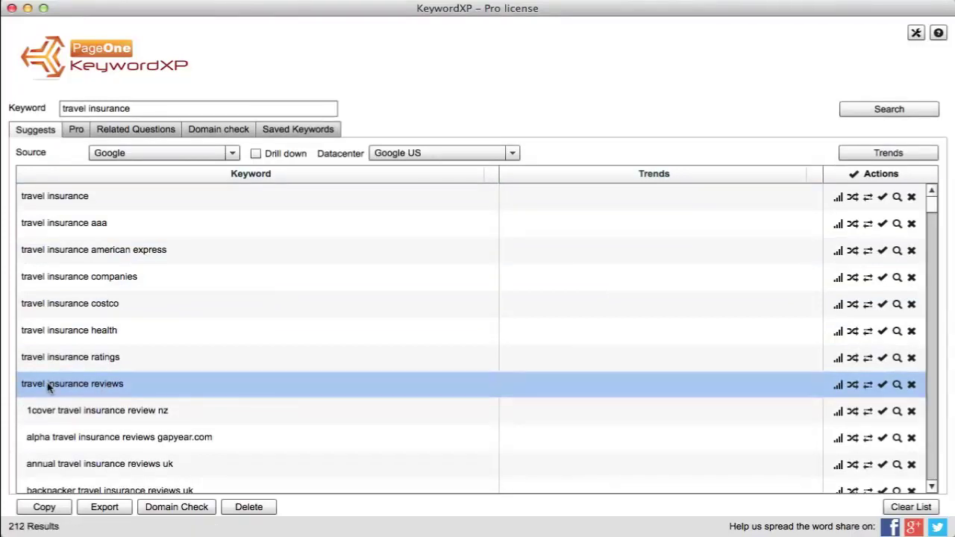
pyautogui.scroll(-5, 138, 384)
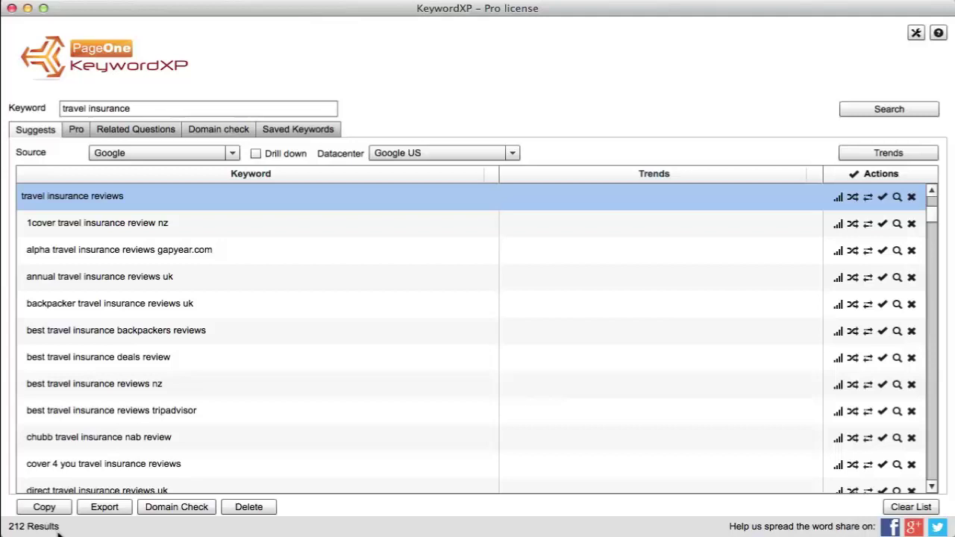
# Clear the list and rerun the travel insurance search with Drill down on, giving 249 results.
pyautogui.click(917, 507)
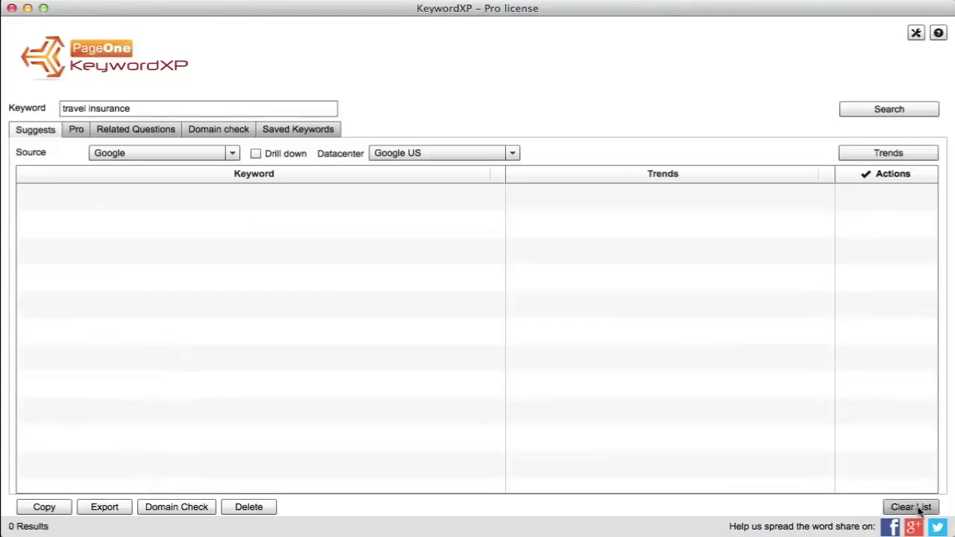
pyautogui.click(255, 154)
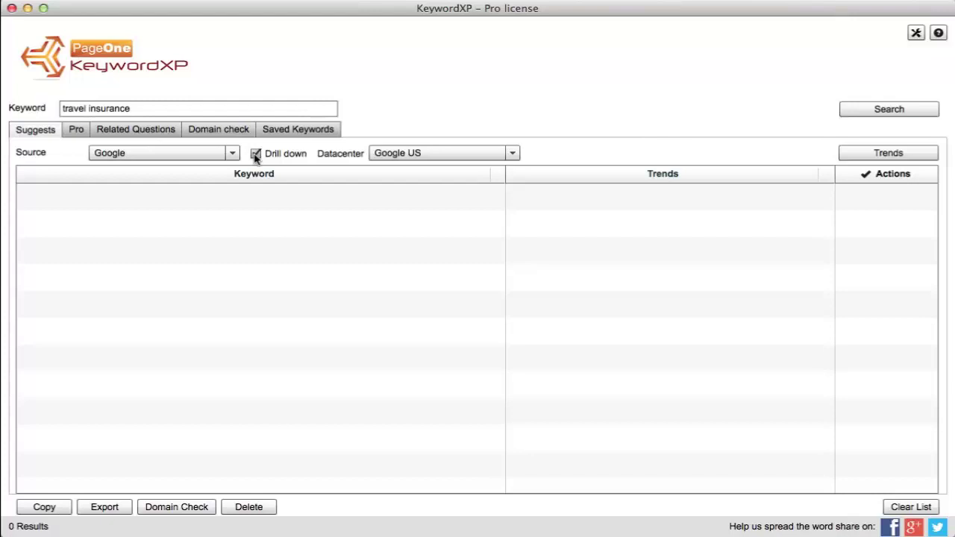
pyautogui.click(882, 112)
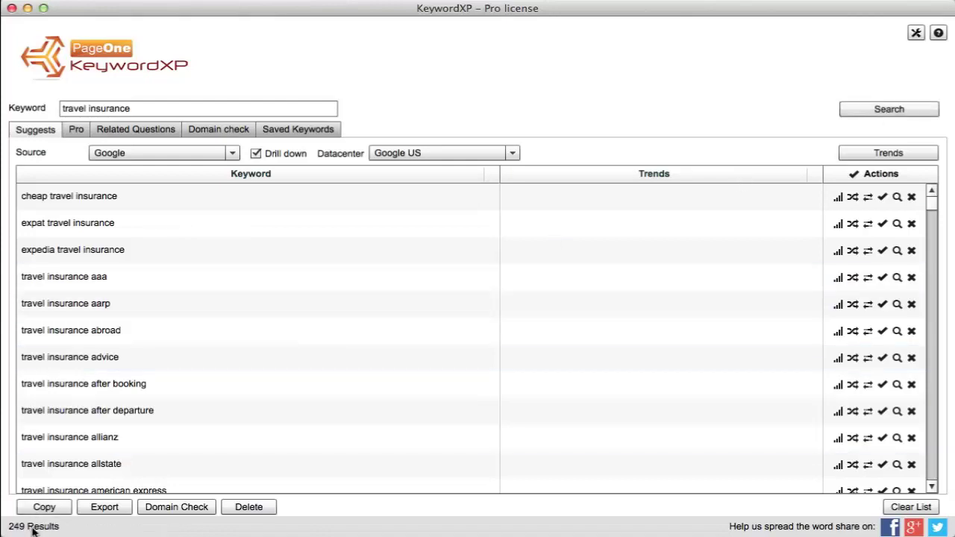
# Select the six rows from 'cheap travel insurance' through 'travel insurance abroad'.
pyautogui.scroll(-15, 249, 411)
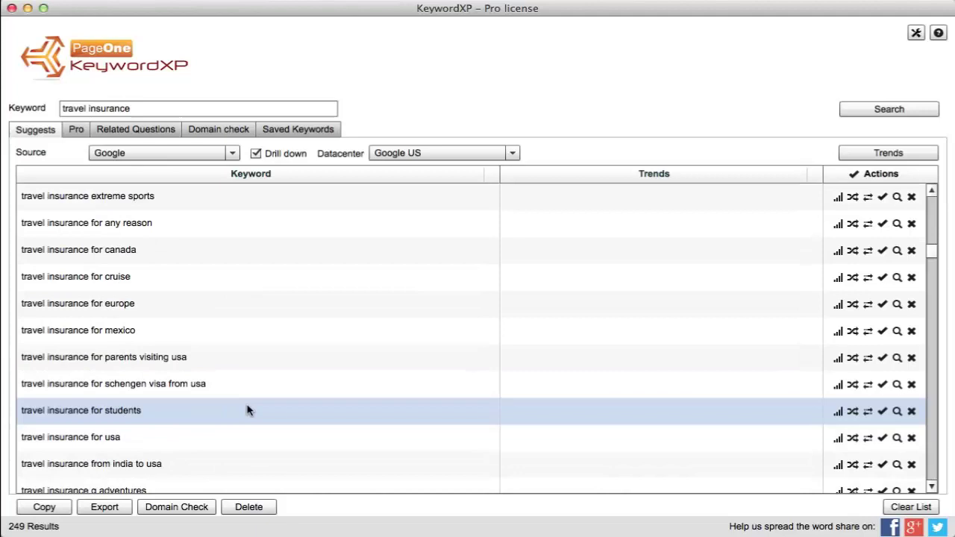
pyautogui.scroll(-20, 249, 411)
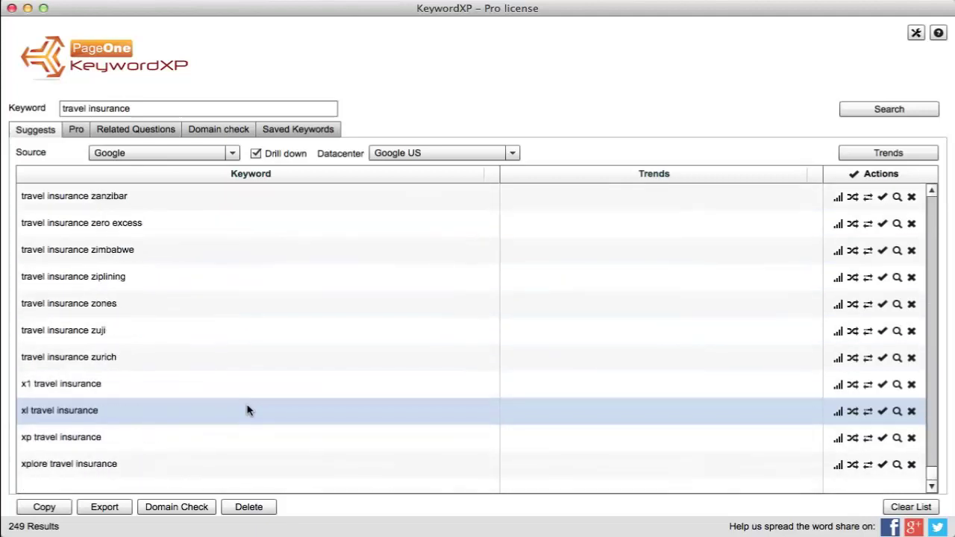
pyautogui.scroll(20, 236, 251)
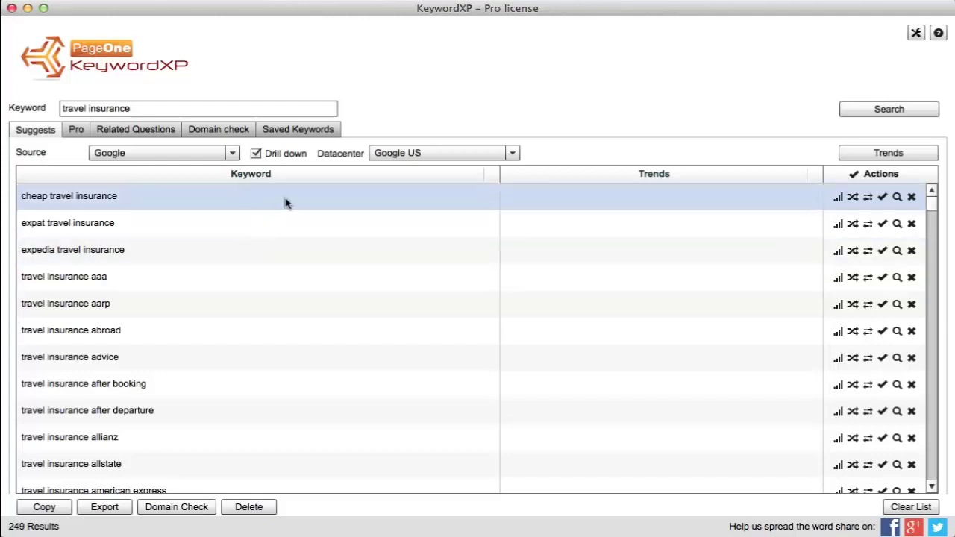
pyautogui.click(288, 202)
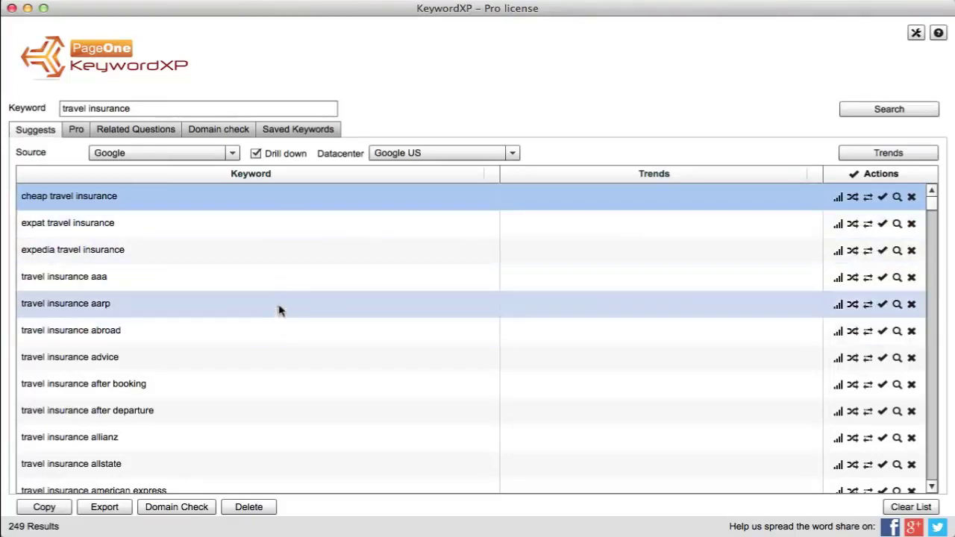
pyautogui.keyDown('shift'); pyautogui.click(280, 336); pyautogui.keyUp('shift')
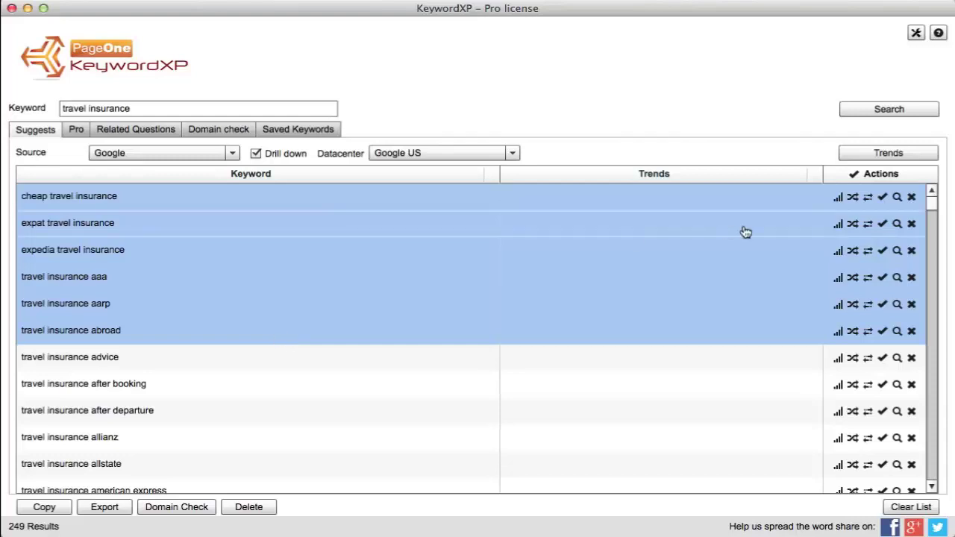
# Load trend sparklines for the six selected keywords, then sort by Trends and remove the sort.
pyautogui.click(888, 153)
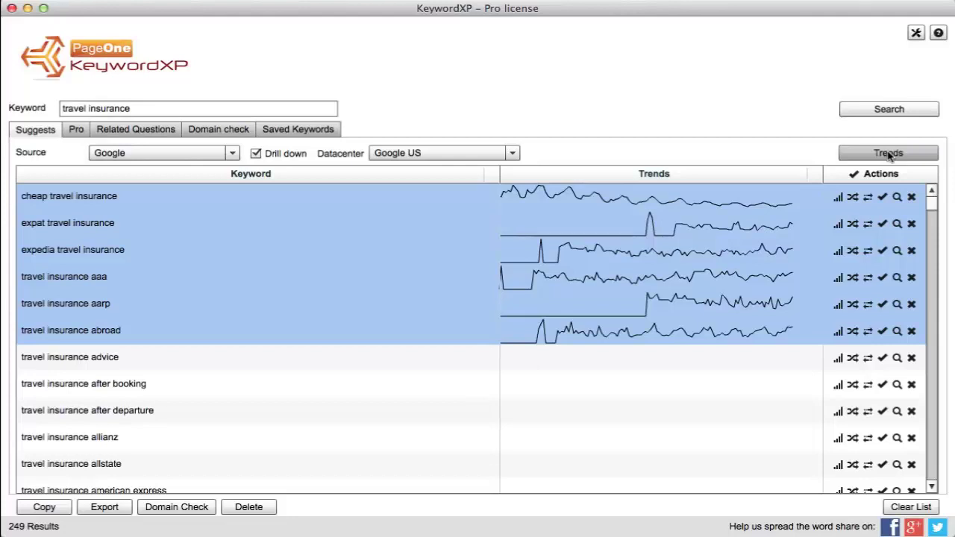
pyautogui.click(746, 173)
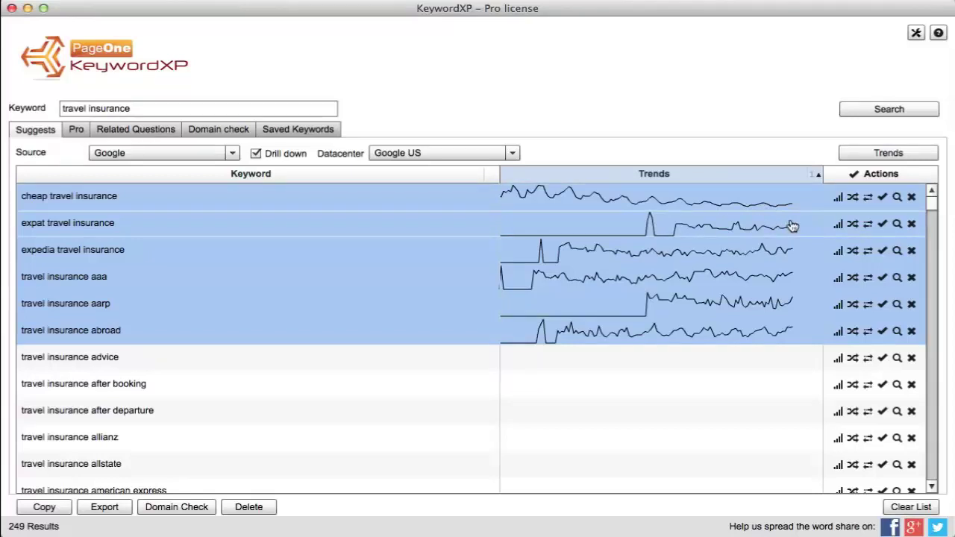
pyautogui.click(285, 172)
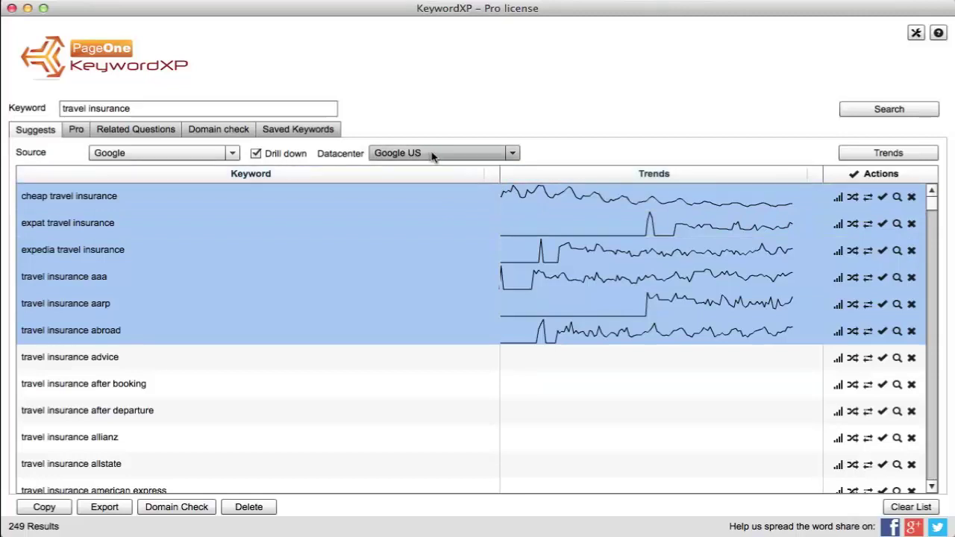
# With drill-down off, fetch 5 Amazon suggestions for travel insurance, then set the source to eBay.
pyautogui.click(922, 507)
pyautogui.click(255, 153)
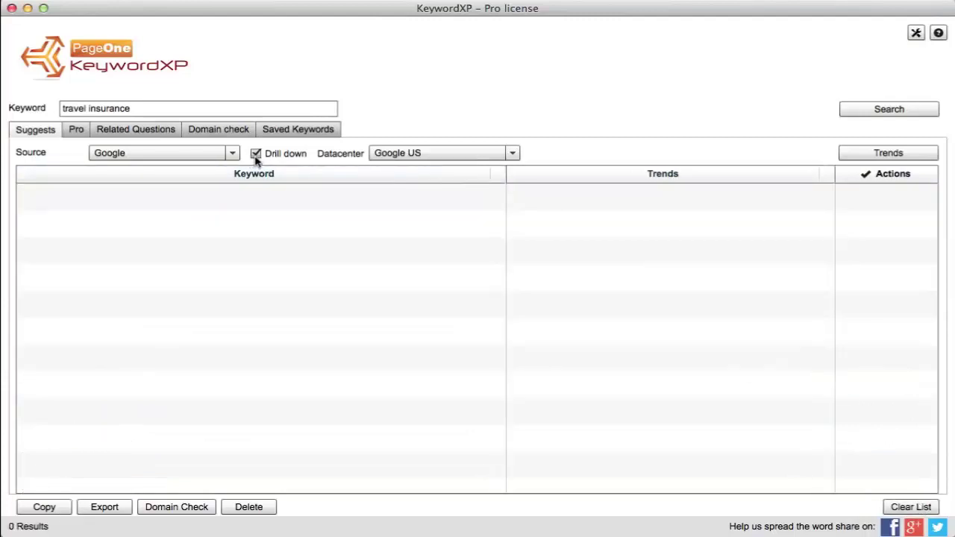
pyautogui.click(213, 157)
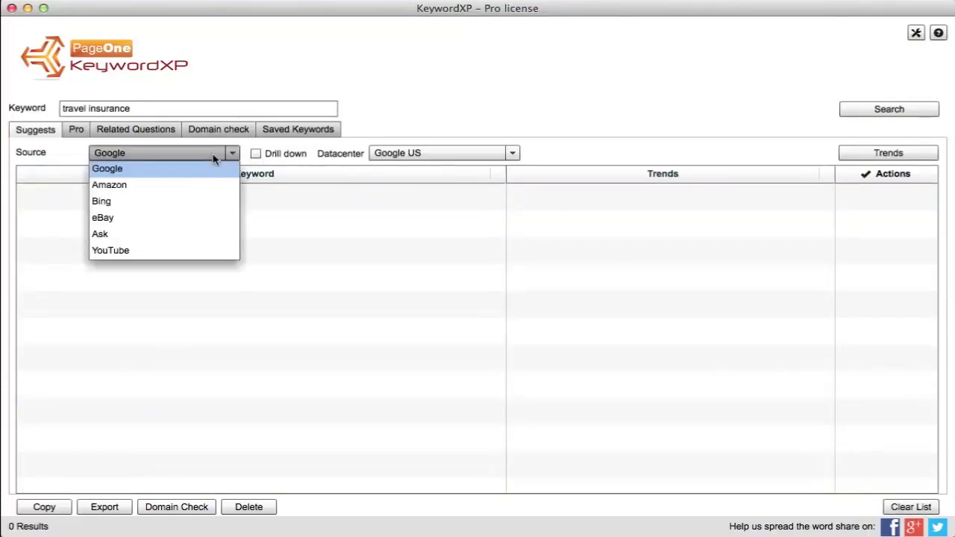
pyautogui.click(192, 186)
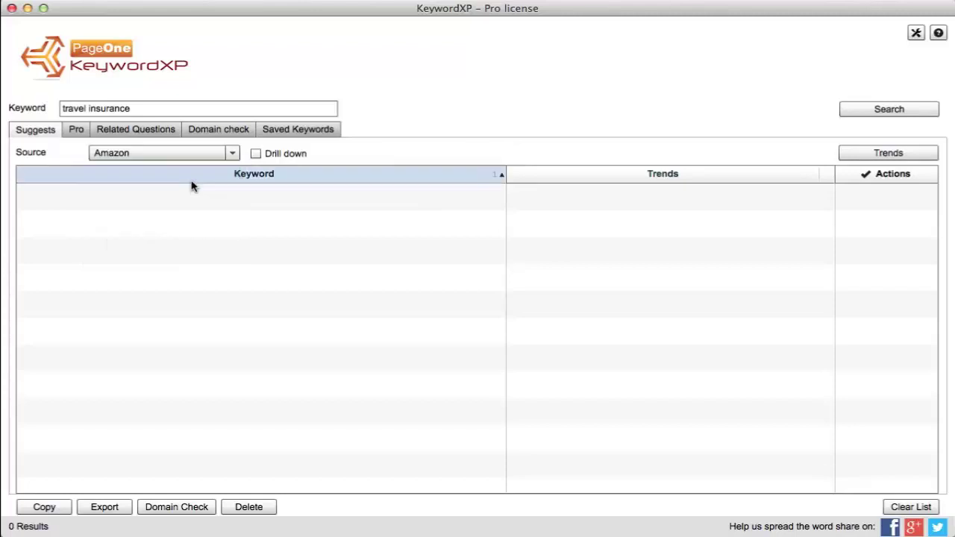
pyautogui.click(883, 110)
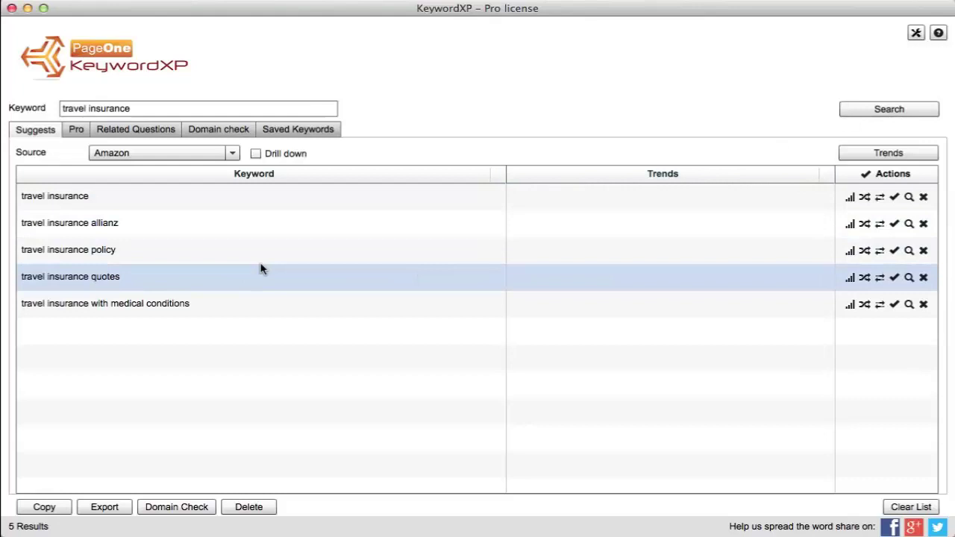
pyautogui.click(227, 154)
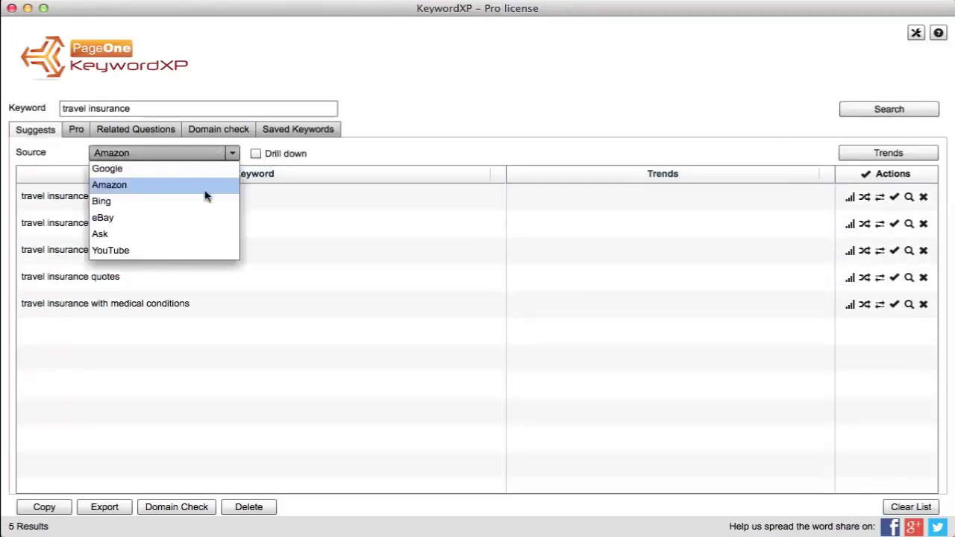
pyautogui.click(203, 220)
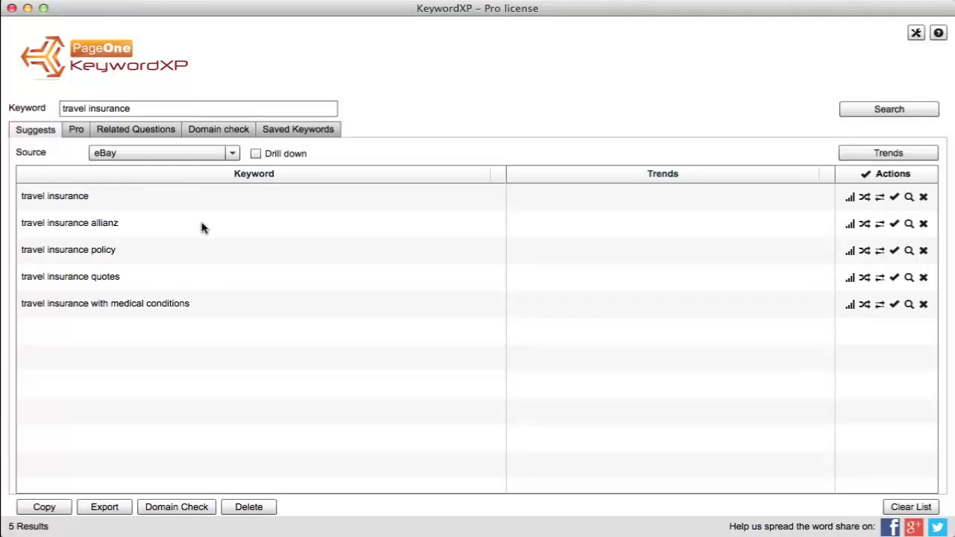
# Replace the keyword with 'umbrella', clear the old results and fetch 10 eBay suggestions.
pyautogui.click(211, 109)
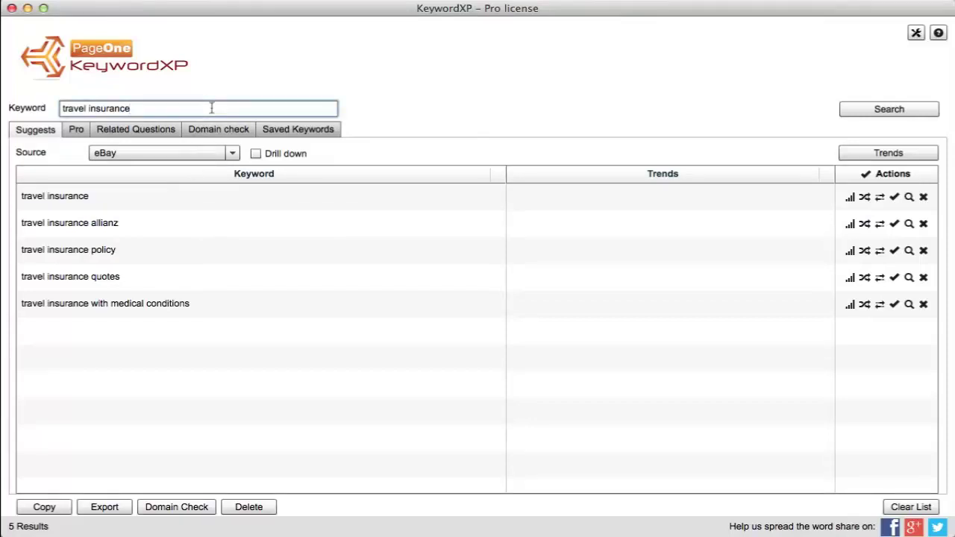
pyautogui.press('super+a')
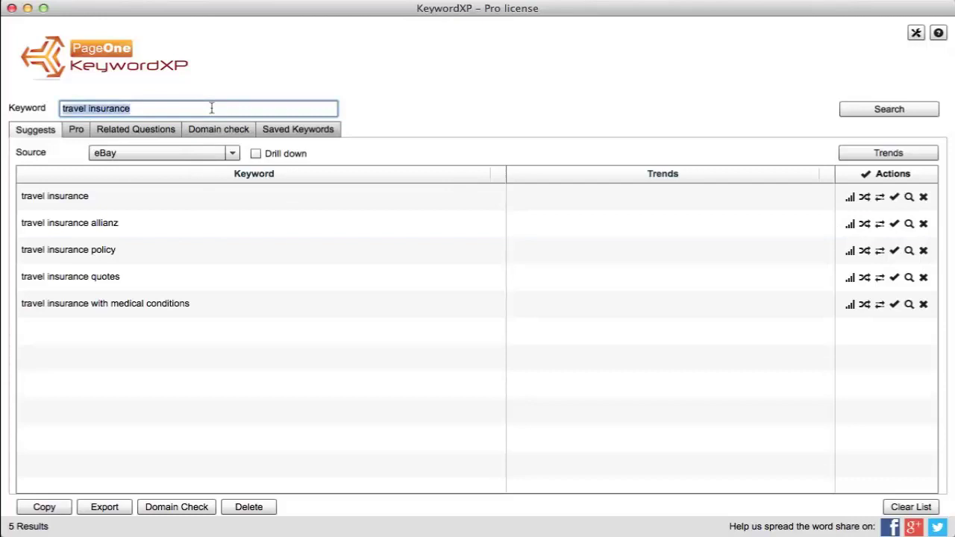
pyautogui.write('umbr')
pyautogui.write('ella')
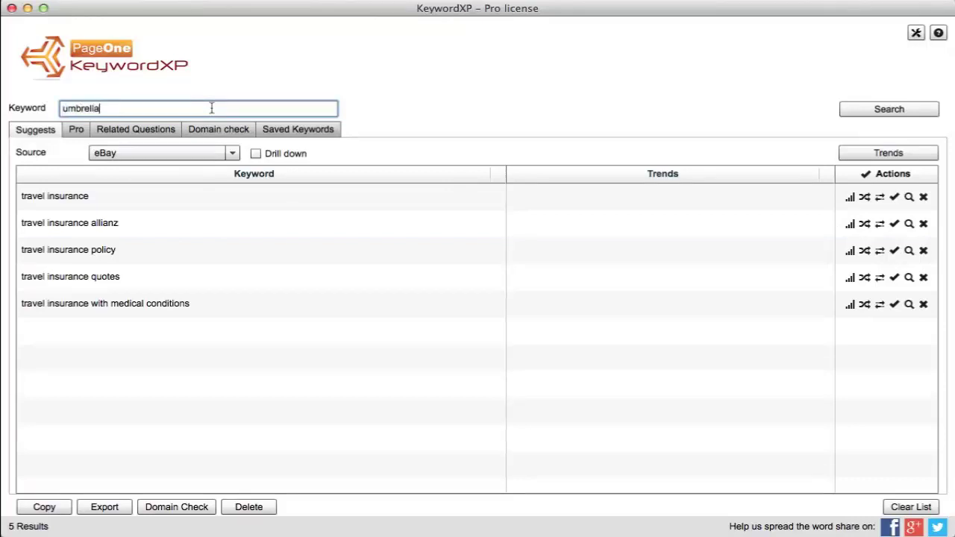
pyautogui.click(919, 504)
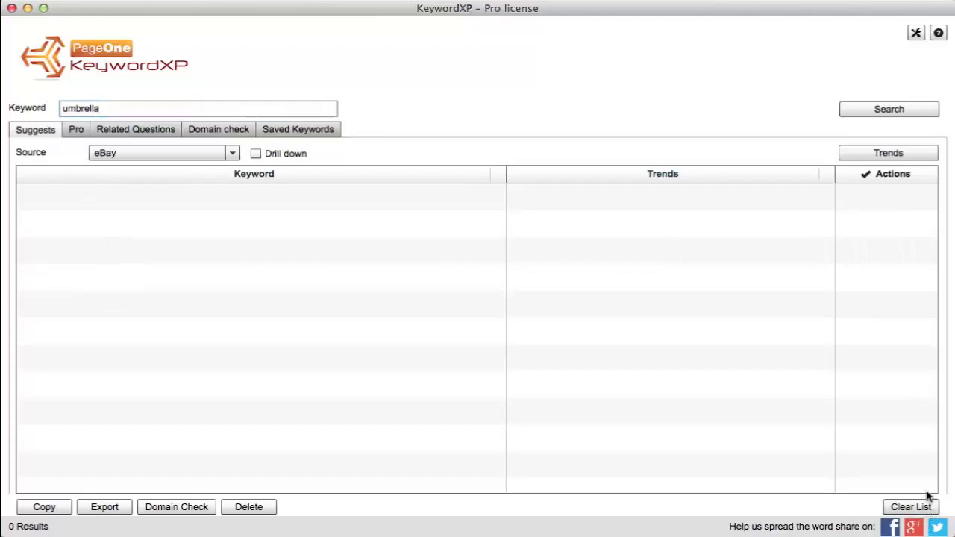
pyautogui.click(920, 111)
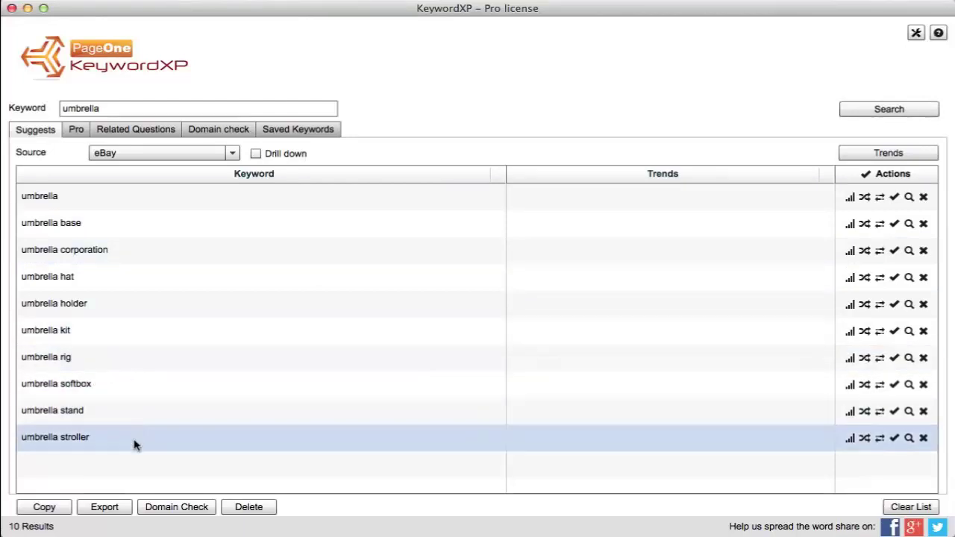
# Add Amazon umbrella suggestions like 'beach umbrella' and 'patio umbrella', bringing the list to 20.
pyautogui.click(213, 154)
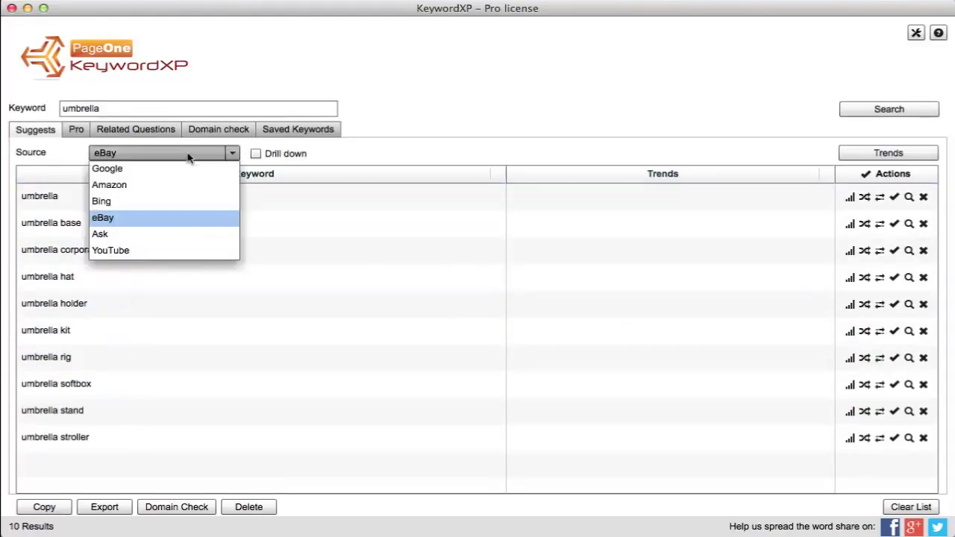
pyautogui.click(193, 187)
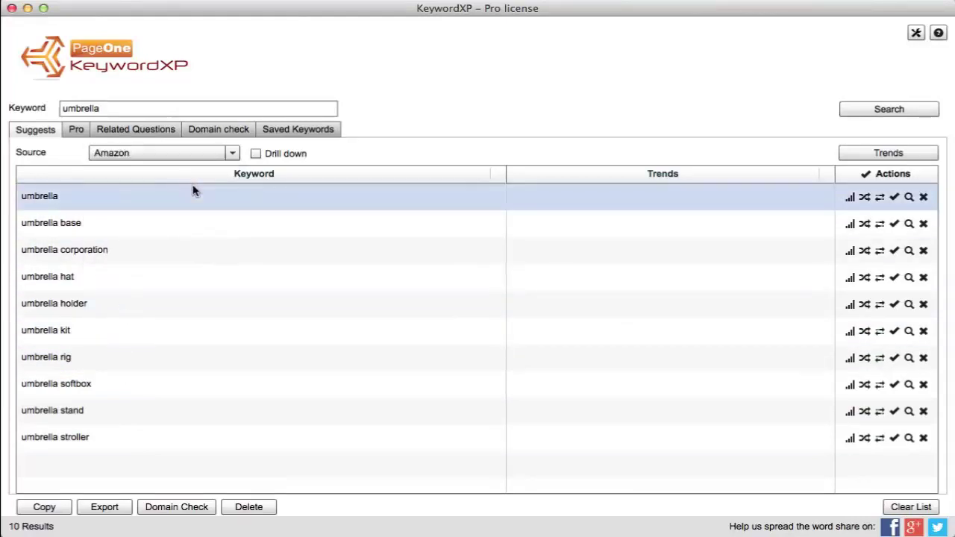
pyautogui.click(882, 110)
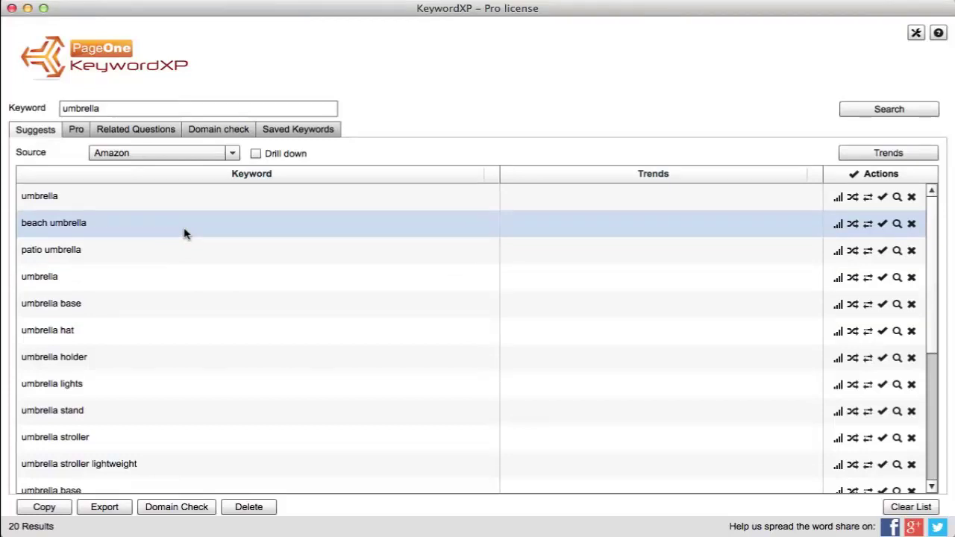
pyautogui.click(220, 157)
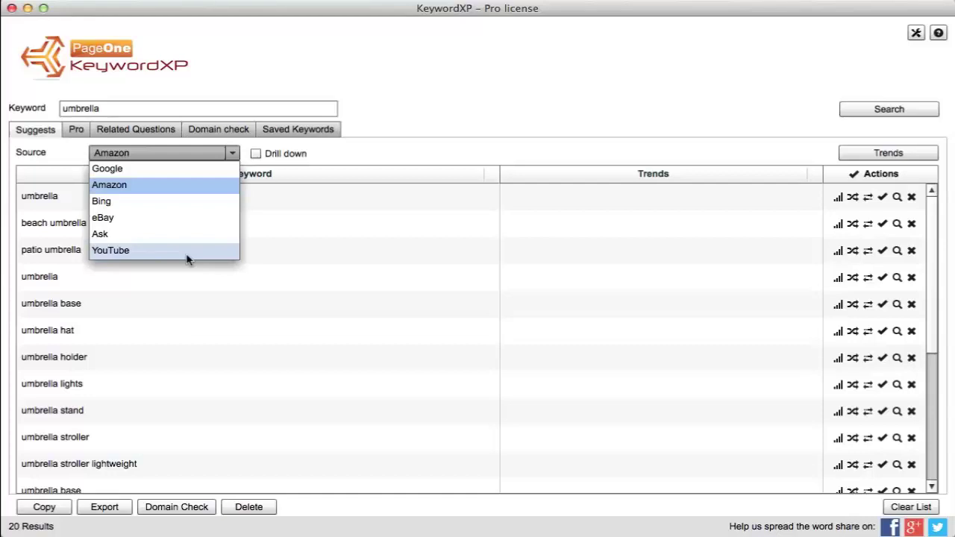
pyautogui.click(411, 158)
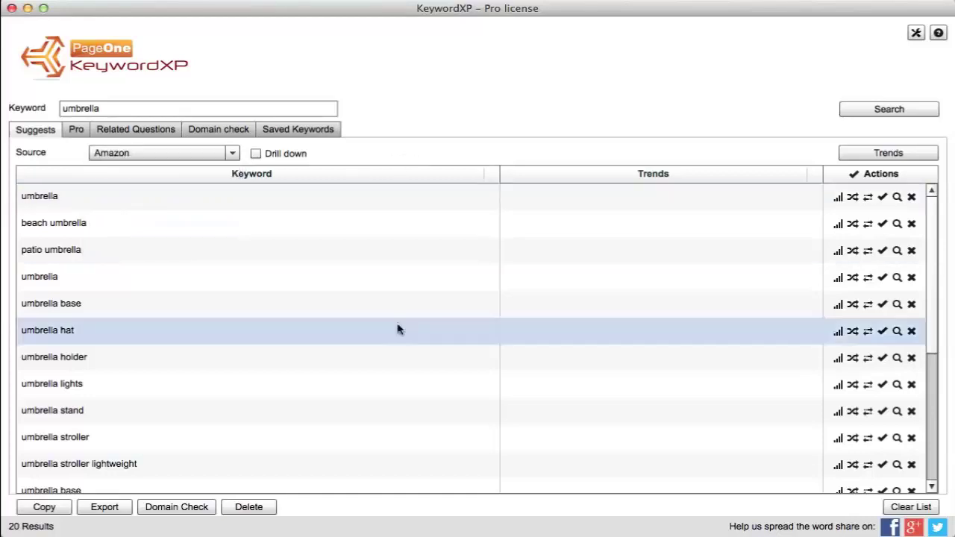
pyautogui.scroll(-5, 399, 349)
pyautogui.scroll(-3, 408, 320)
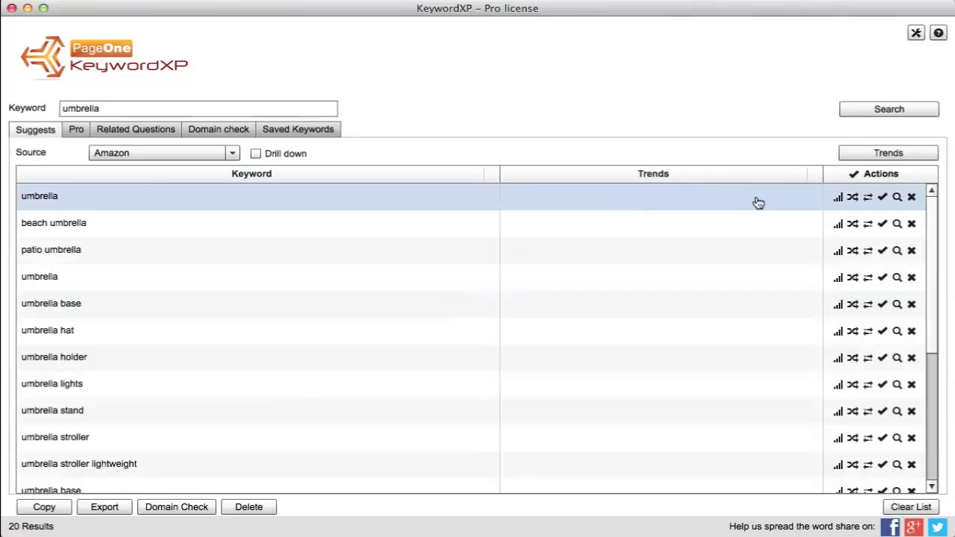
# Drill into 'beach umbrella', select 'beach umbrella accessories' through 'beach umbrella anchor', and load their trends.
pyautogui.click(463, 200)
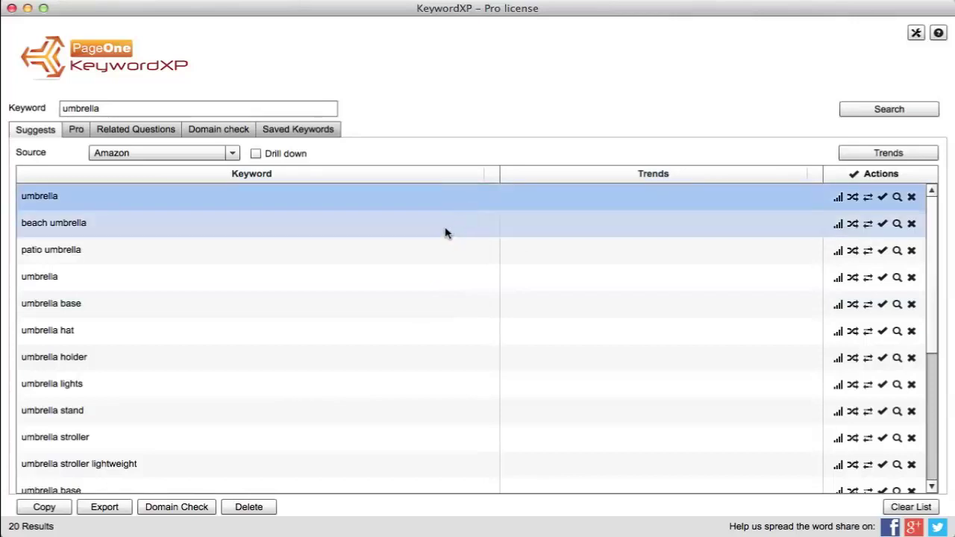
pyautogui.doubleClick(443, 228)
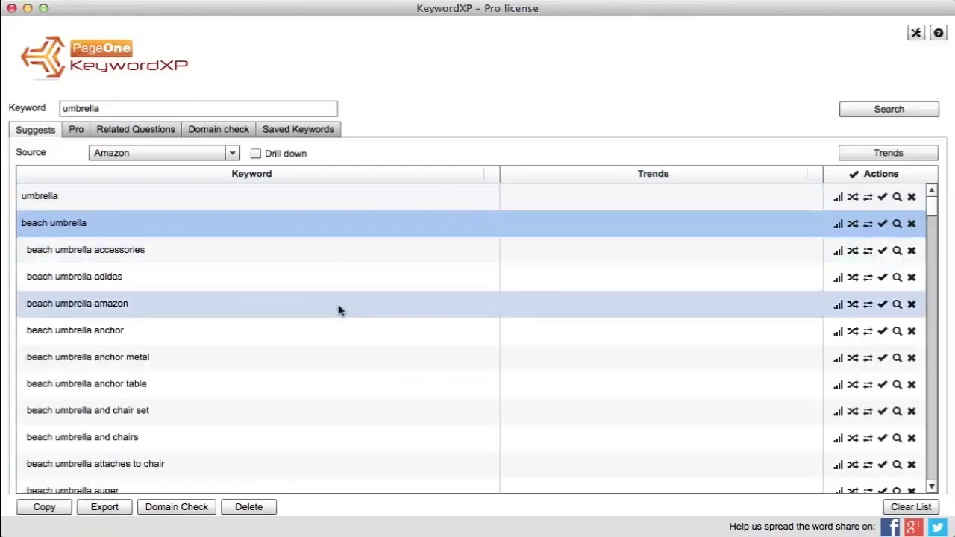
pyautogui.click(380, 257)
pyautogui.keyDown('shift'); pyautogui.click(384, 326); pyautogui.keyUp('shift')
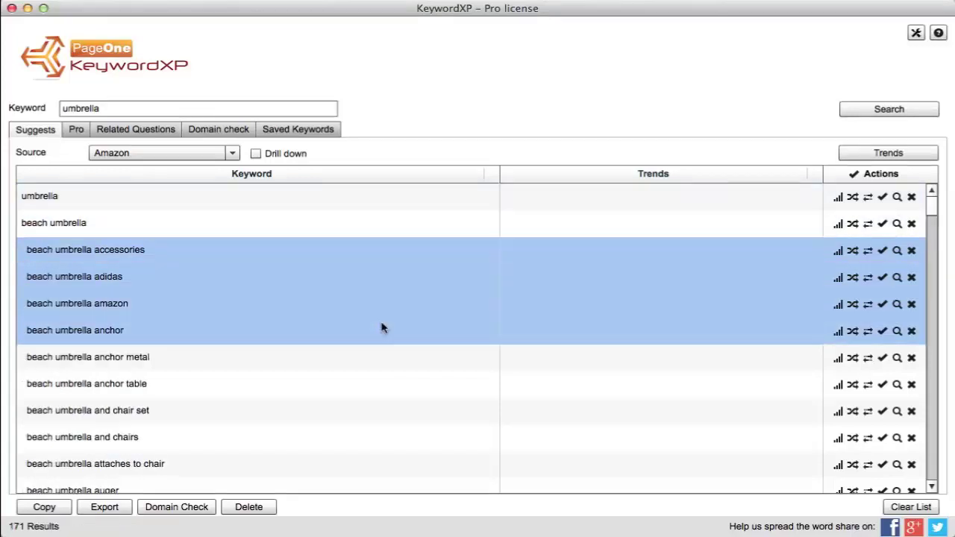
pyautogui.click(856, 154)
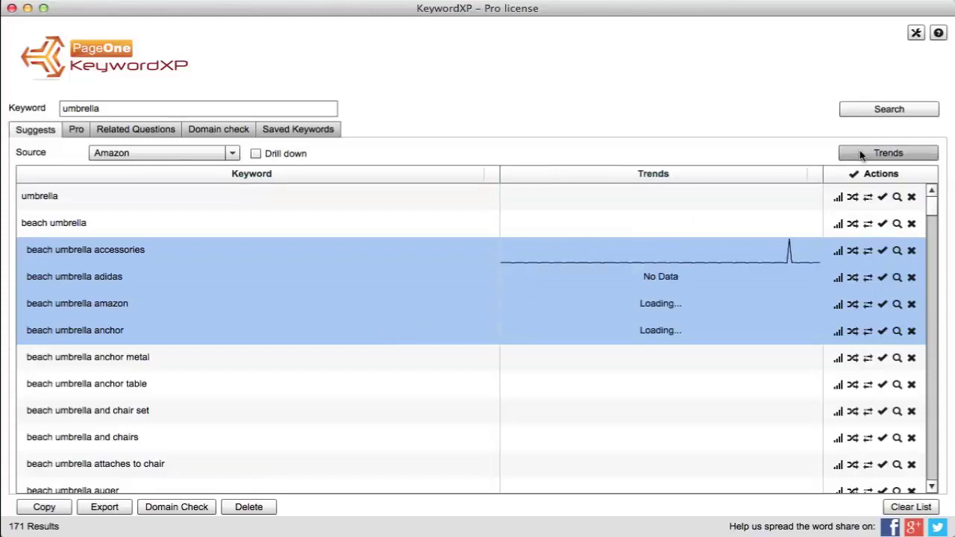